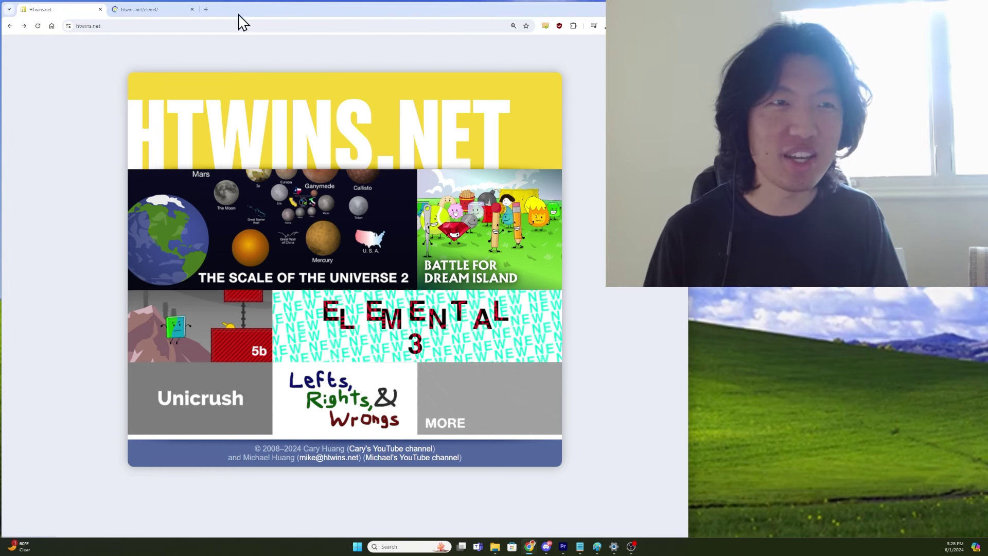
View the Elemental 3 page, then play, pause and close the Lefts, Rights and Wrongs video.
{"action": "left_click", "coordinate": [161, 11]}
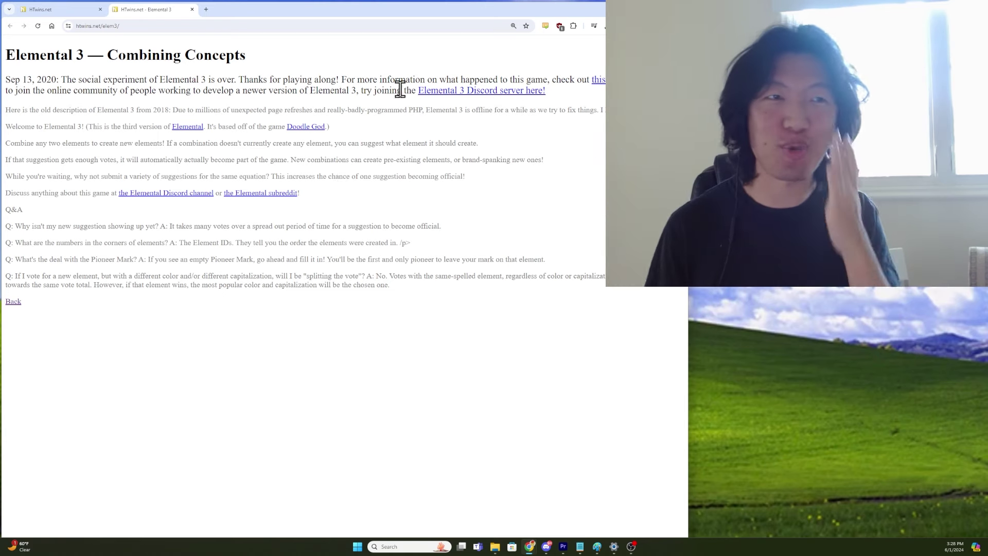
{"action": "key", "text": "ctrl+shift+Tab"}
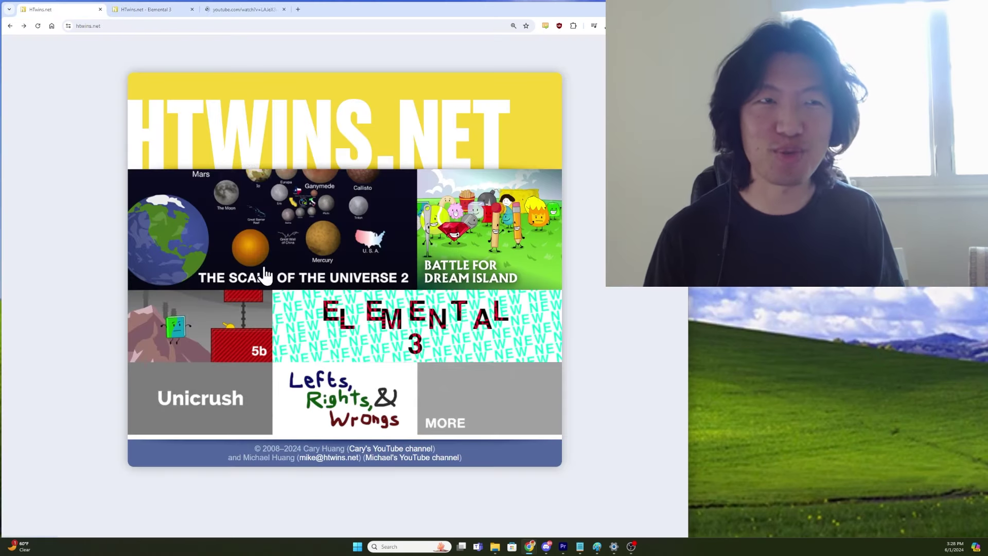
{"action": "left_click", "coordinate": [224, 10]}
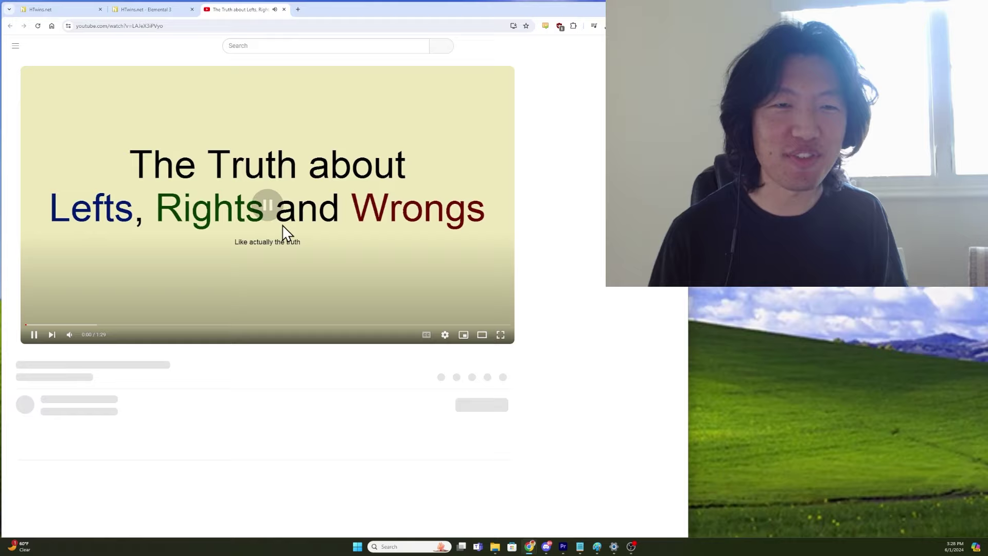
{"action": "scroll", "coordinate": [281, 225], "scroll_direction": "down", "scroll_amount": 2}
{"action": "left_click", "coordinate": [277, 266]}
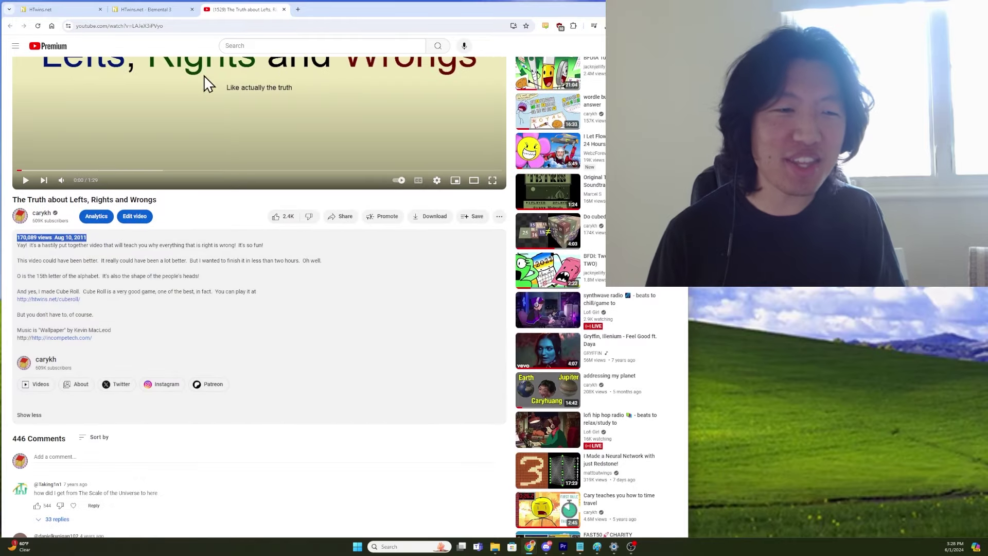
{"action": "key", "text": "ctrl+w"}
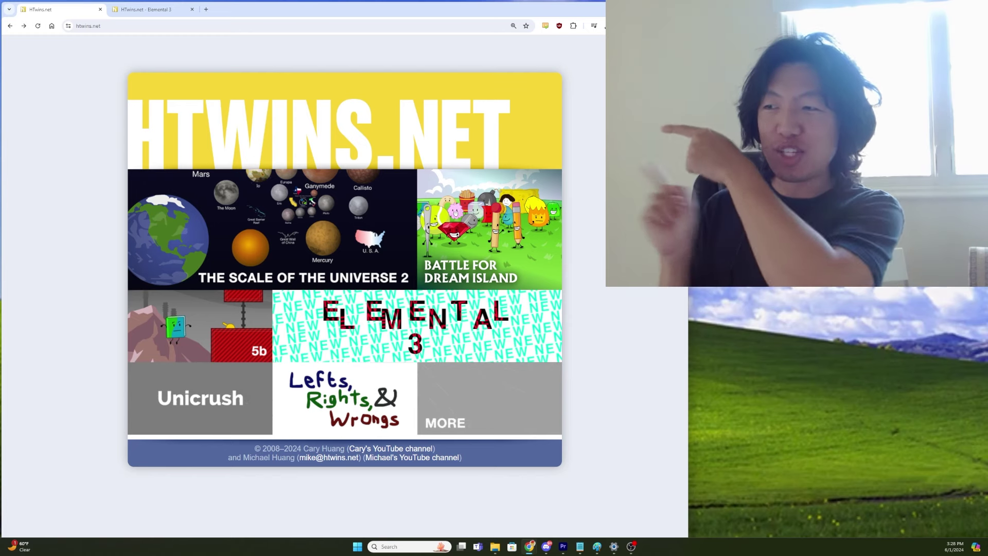
Load htwins.net/scrabbletetris zoomed out, then go back to the homepage and enlarge it.
{"action": "left_click", "coordinate": [157, 26]}
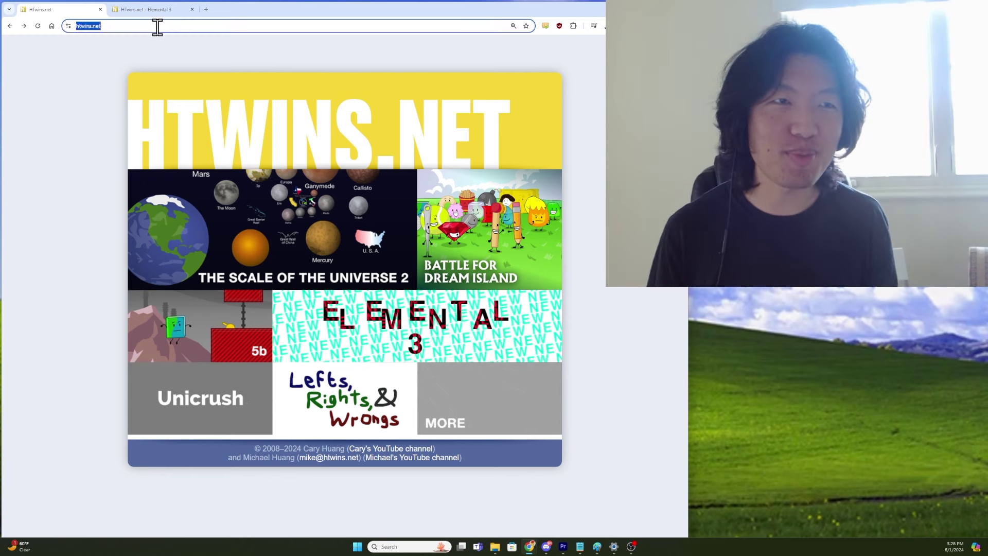
{"action": "type", "text": "htwins.net/scr"}
{"action": "key", "text": "Return"}
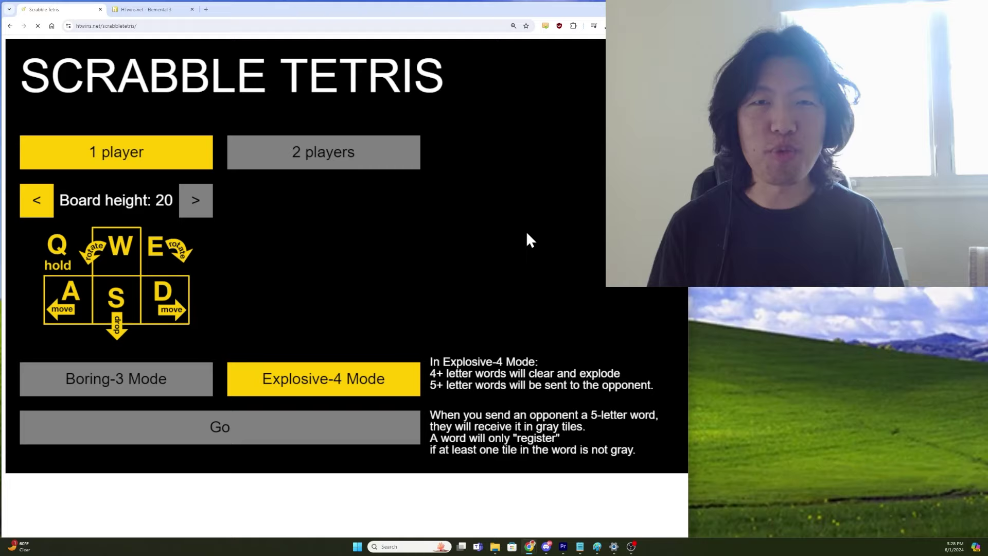
{"action": "key", "text": "ctrl+minus"}
{"action": "key", "text": "ctrl+minus"}
{"action": "key", "text": "alt+Left"}
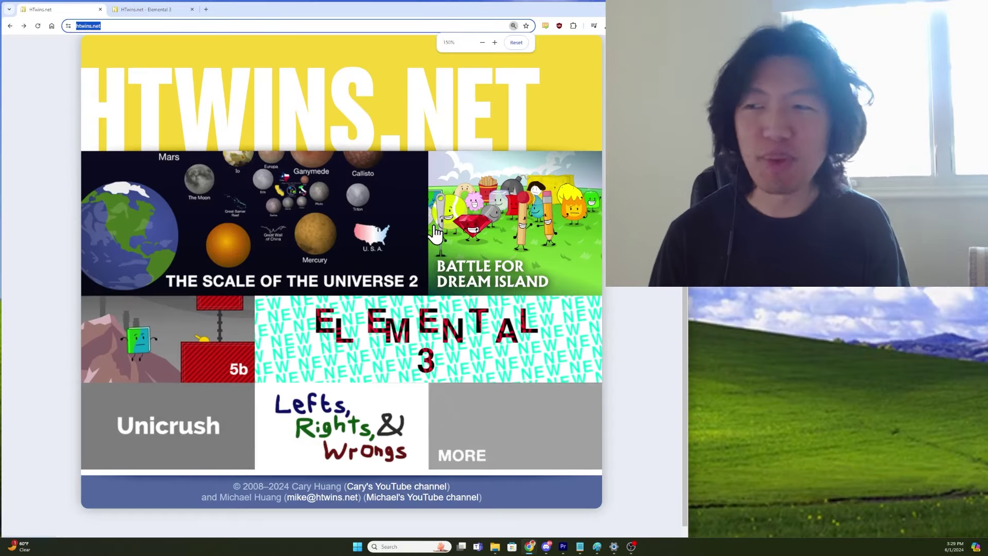
{"action": "key", "text": "ctrl+plus"}
{"action": "key", "text": "ctrl+plus"}
{"action": "key", "text": "ctrl+plus"}
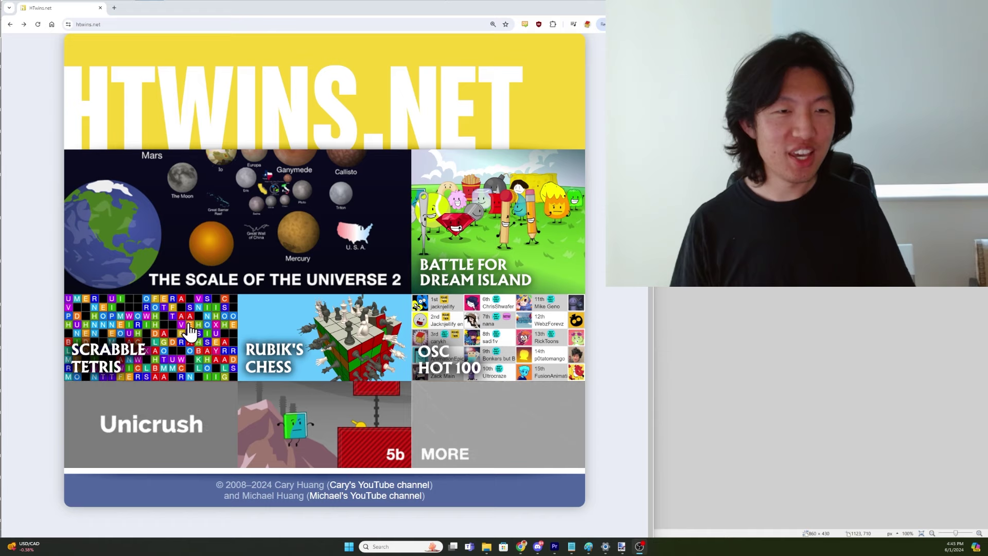
{"action": "left_click", "coordinate": [166, 340]}
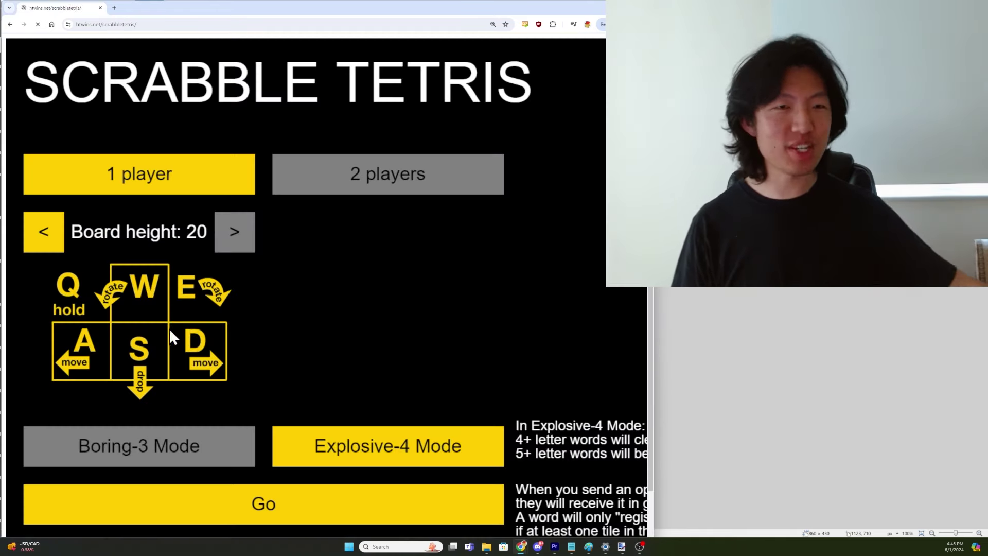
{"action": "key", "text": "ctrl+minus"}
{"action": "key", "text": "ctrl+minus"}
{"action": "key", "text": "ctrl+minus"}
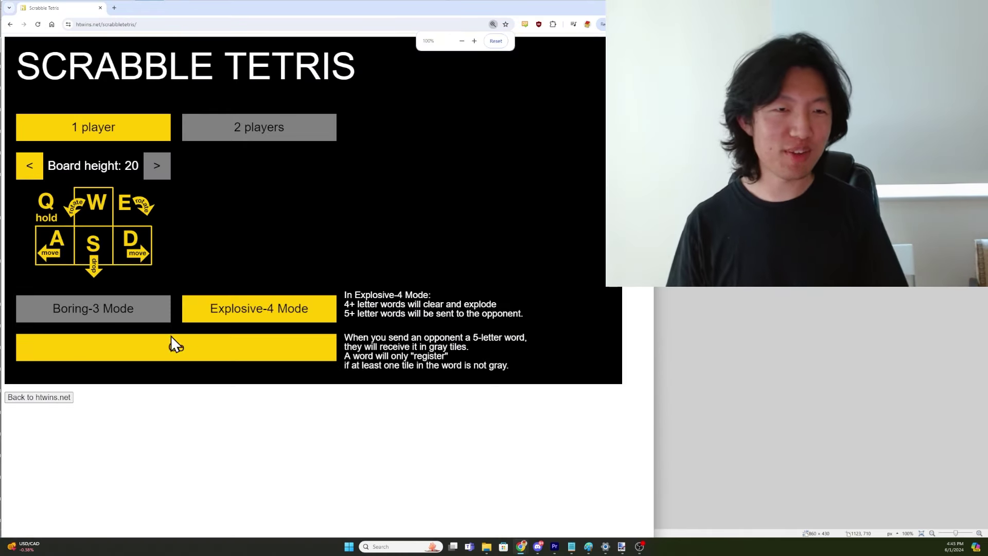
{"action": "left_click", "coordinate": [184, 358]}
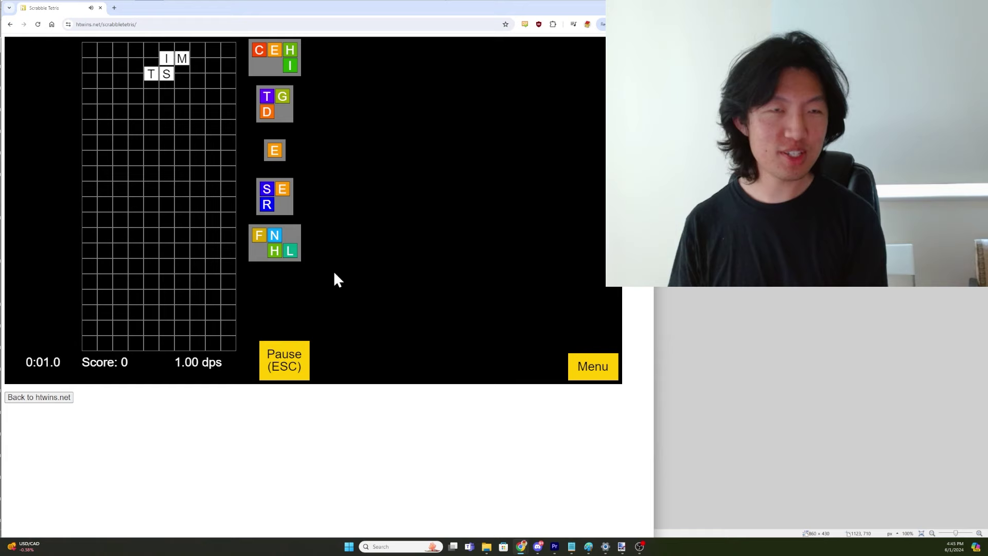
{"action": "key", "text": "Right"}
{"action": "key", "text": "Right"}
{"action": "key", "text": "Right"}
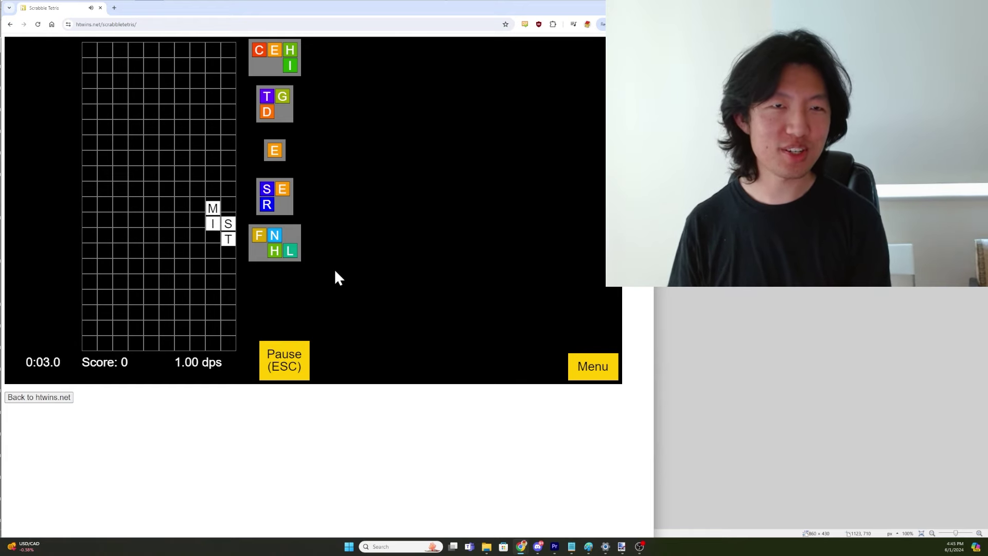
{"action": "key", "text": "Down"}
{"action": "key", "text": "Down"}
{"action": "key", "text": "Down"}
{"action": "key", "text": "Up"}
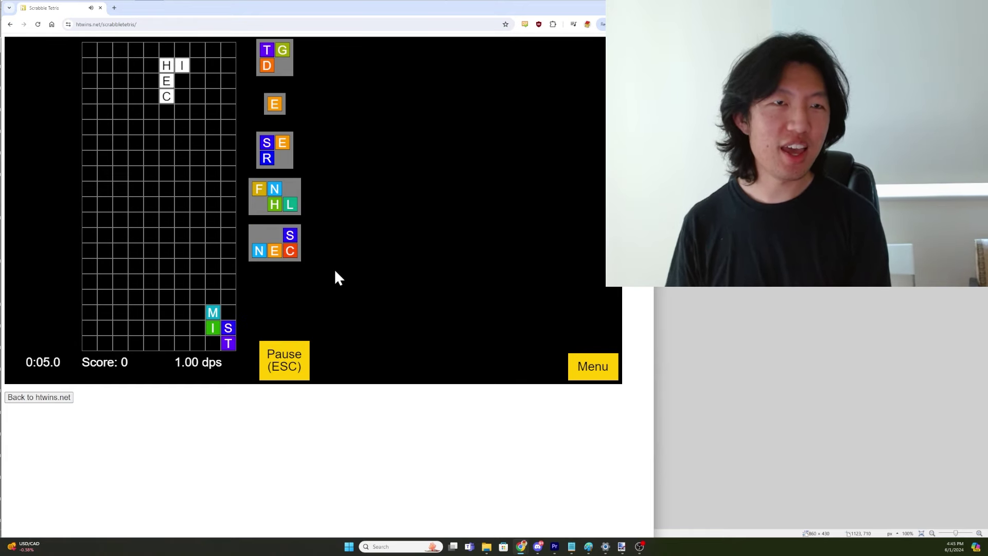
{"action": "key", "text": "Up"}
{"action": "left_click", "coordinate": [48, 399]}
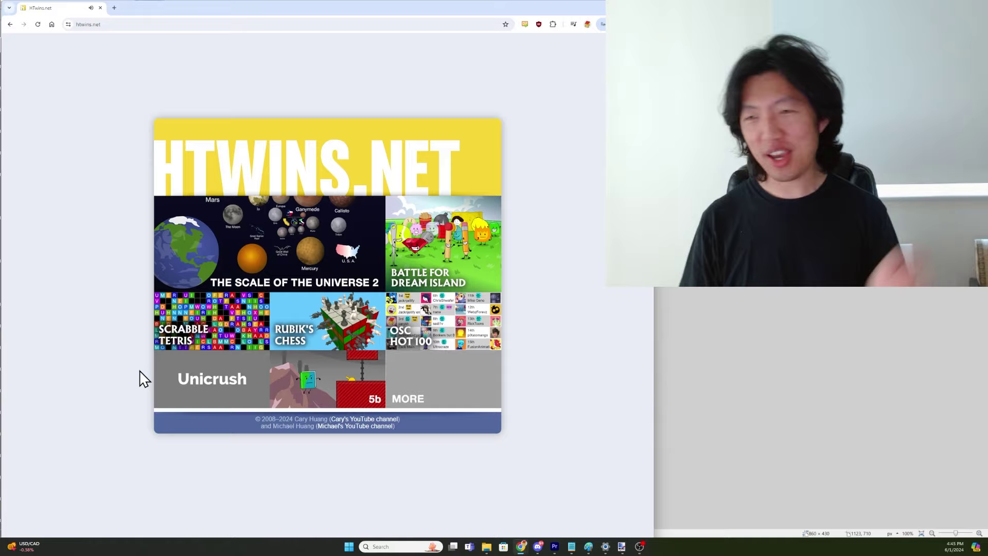
{"action": "key", "text": "ctrl+plus"}
{"action": "key", "text": "ctrl+plus"}
Open Rubik's Chess at reduced zoom and make the first two moves while orbiting the cube.
{"action": "left_click", "coordinate": [325, 357]}
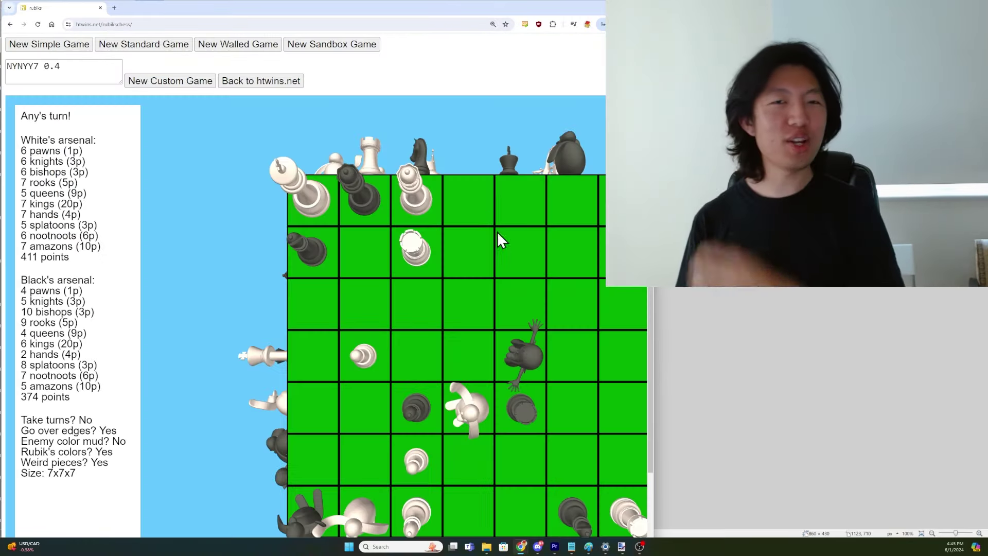
{"action": "mouse_move", "coordinate": [497, 231]}
{"action": "left_mouse_down"}
{"action": "mouse_move", "coordinate": [385, 280]}
{"action": "mouse_move", "coordinate": [469, 175]}
{"action": "mouse_move", "coordinate": [470, 297]}
{"action": "mouse_move", "coordinate": [411, 226]}
{"action": "mouse_move", "coordinate": [389, 253]}
{"action": "left_mouse_up"}
{"action": "key", "text": "ctrl+minus"}
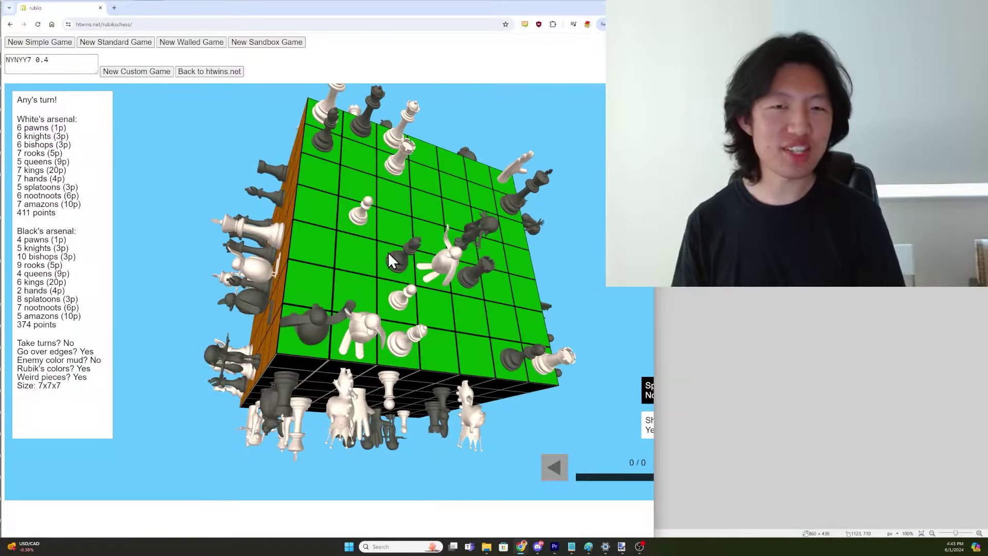
{"action": "left_click_drag", "start_coordinate": [337, 293], "coordinate": [369, 287]}
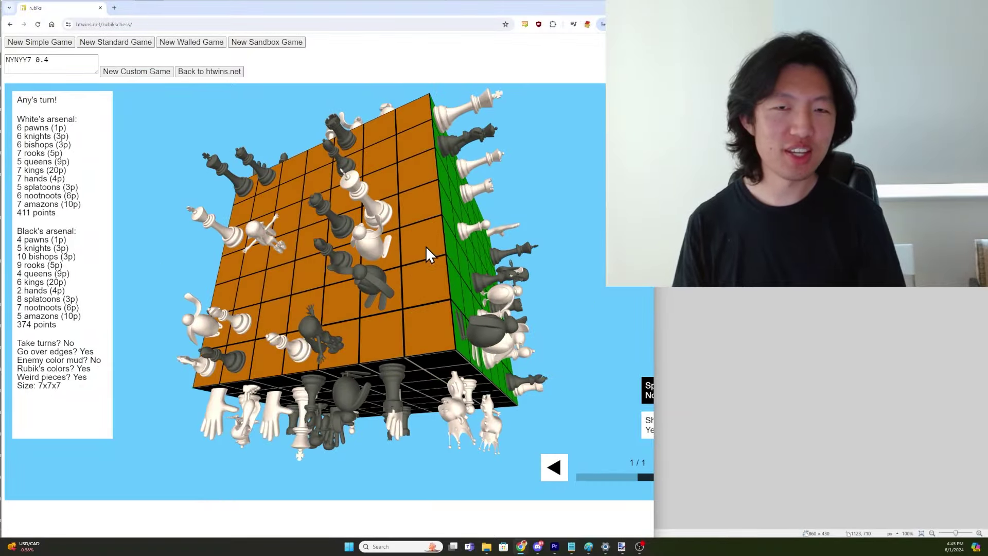
{"action": "mouse_move", "coordinate": [434, 287]}
{"action": "left_mouse_down"}
{"action": "mouse_move", "coordinate": [459, 298]}
{"action": "mouse_move", "coordinate": [274, 220]}
{"action": "left_mouse_up"}
{"action": "left_click", "coordinate": [421, 233]}
{"action": "left_click", "coordinate": [461, 197]}
Make two more moves, including one to the yellow target square, then return to htwins.net.
{"action": "left_click", "coordinate": [377, 289]}
{"action": "left_click_drag", "start_coordinate": [376, 289], "coordinate": [398, 284]}
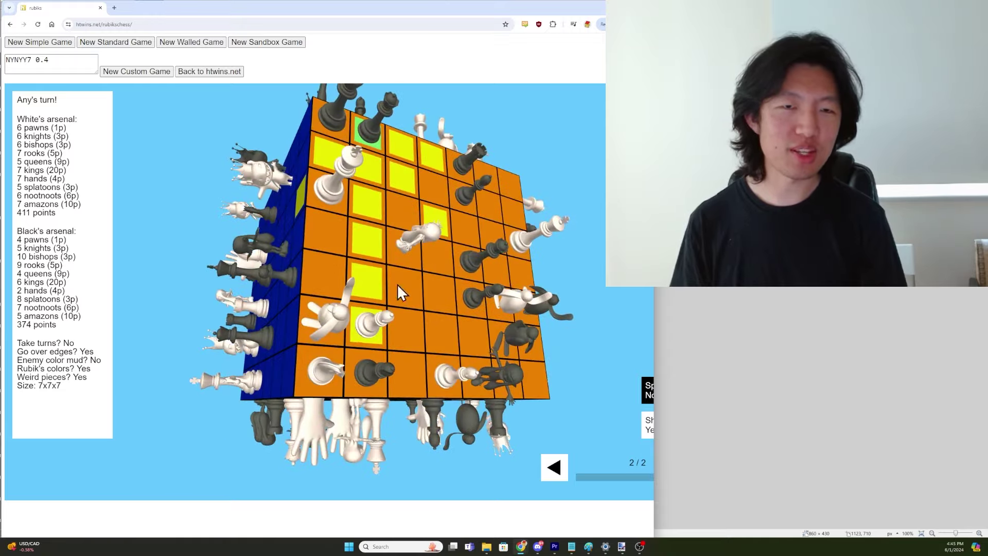
{"action": "left_click", "coordinate": [356, 330]}
{"action": "mouse_move", "coordinate": [356, 330]}
{"action": "left_mouse_down"}
{"action": "mouse_move", "coordinate": [388, 267]}
{"action": "mouse_move", "coordinate": [403, 274]}
{"action": "left_mouse_up"}
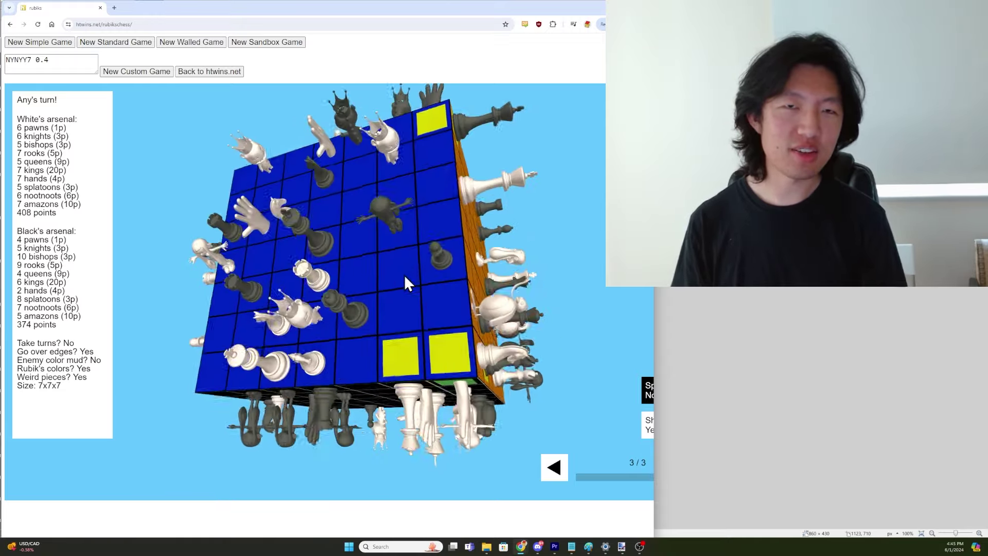
{"action": "left_click", "coordinate": [442, 124]}
{"action": "mouse_move", "coordinate": [437, 177]}
{"action": "left_mouse_down"}
{"action": "mouse_move", "coordinate": [383, 237]}
{"action": "mouse_move", "coordinate": [353, 247]}
{"action": "mouse_move", "coordinate": [330, 197]}
{"action": "left_mouse_up"}
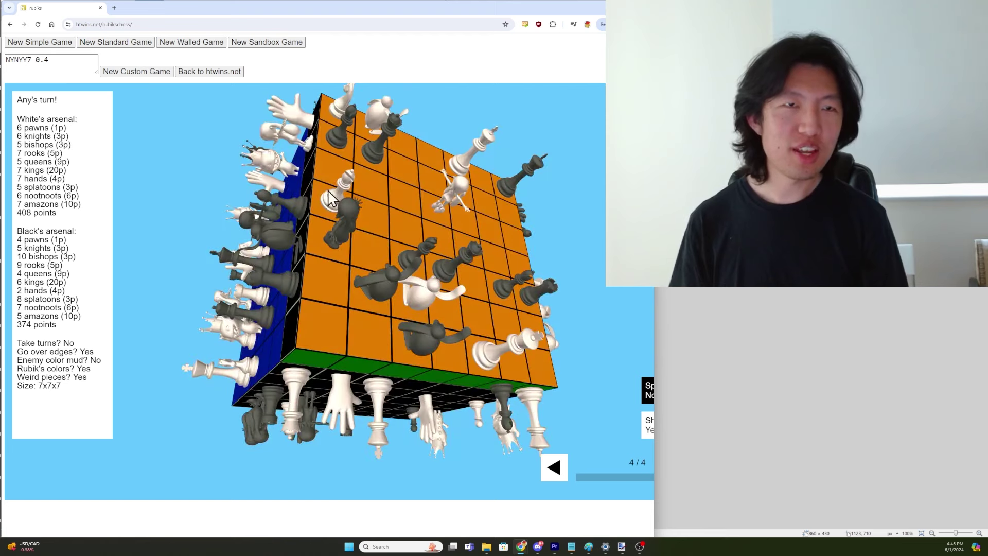
{"action": "left_click", "coordinate": [218, 72]}
Browse OSC Hot 100 in verbose view down to ranks 81–90, then return to htwins.net.
{"action": "left_click", "coordinate": [430, 325]}
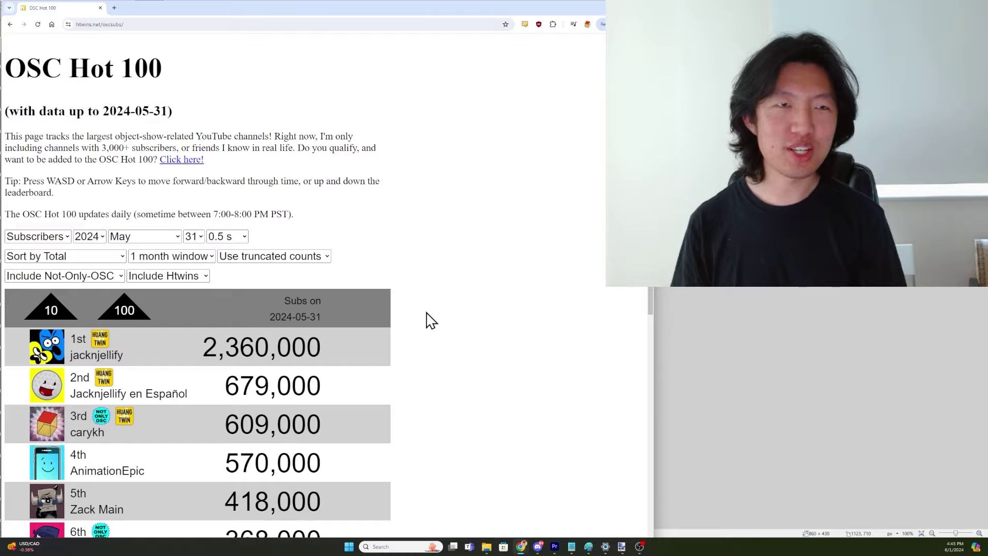
{"action": "scroll", "coordinate": [263, 232], "scroll_direction": "down", "scroll_amount": 1}
{"action": "scroll", "coordinate": [258, 293], "scroll_direction": "down", "scroll_amount": 4}
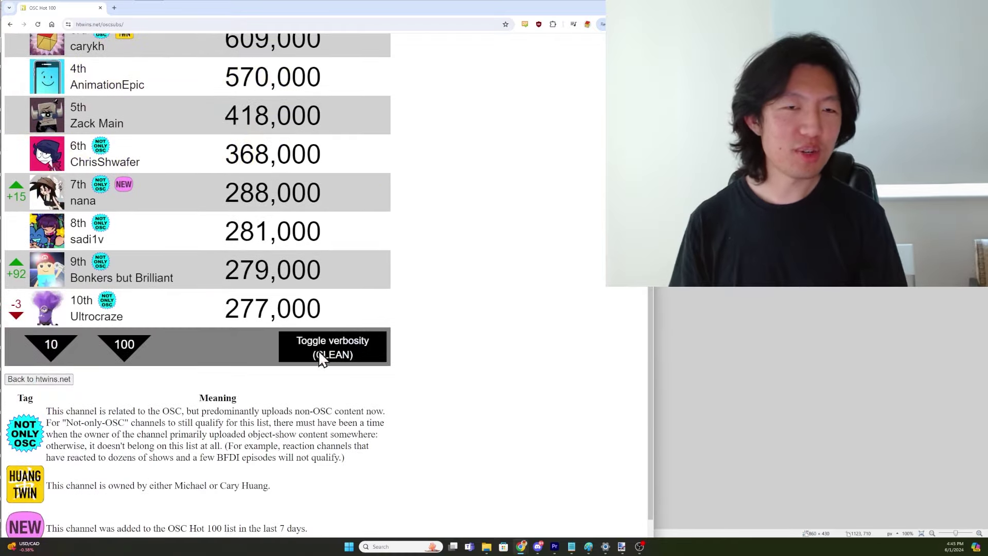
{"action": "left_click", "coordinate": [320, 351]}
{"action": "left_click", "coordinate": [129, 345]}
{"action": "scroll", "coordinate": [65, 247], "scroll_direction": "up", "scroll_amount": 2}
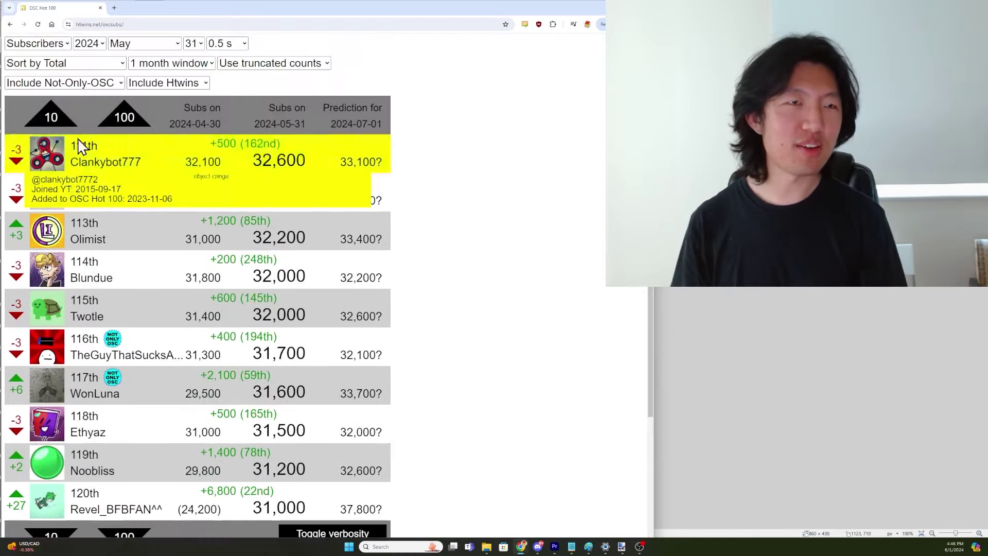
{"action": "left_click", "coordinate": [55, 112]}
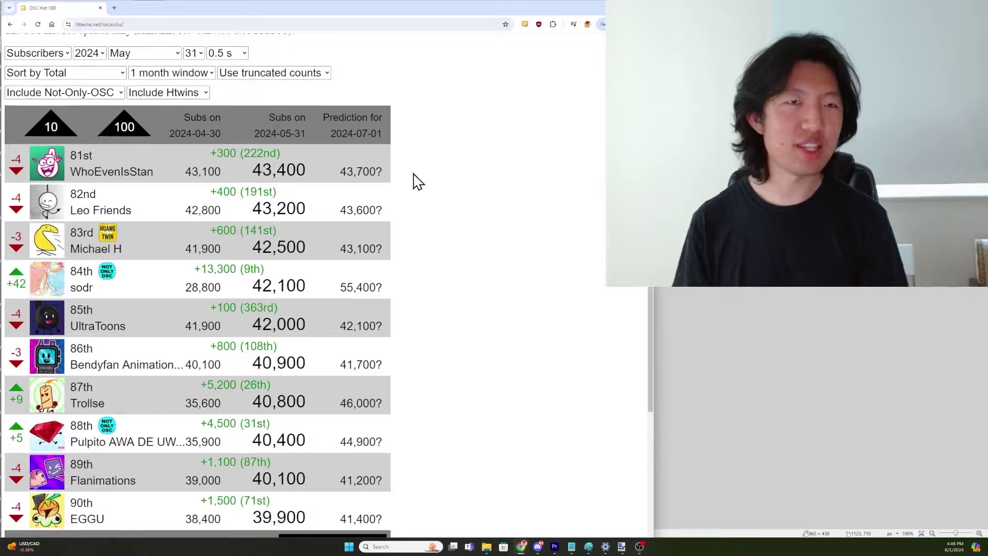
{"action": "scroll", "coordinate": [409, 204], "scroll_direction": "down", "scroll_amount": 2}
{"action": "scroll", "coordinate": [408, 205], "scroll_direction": "down", "scroll_amount": 1}
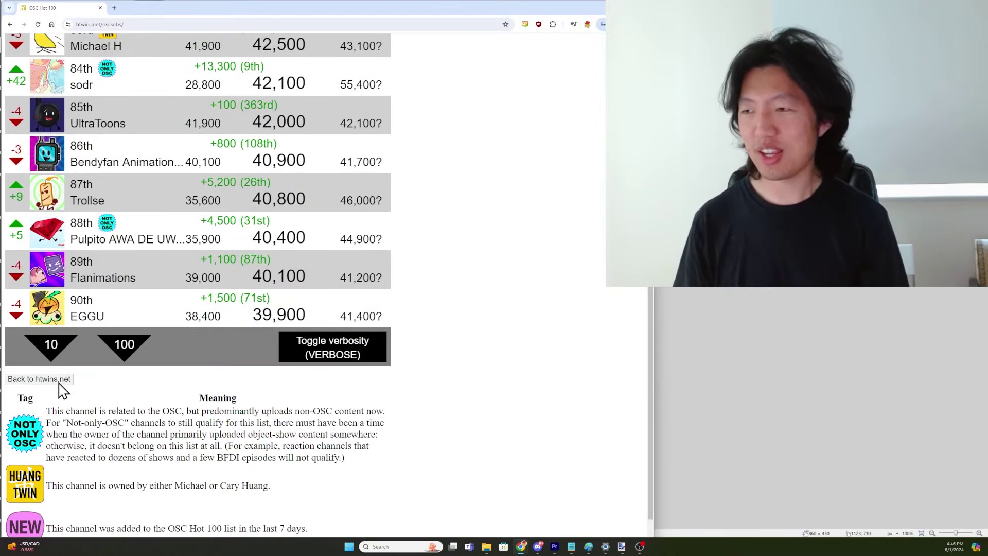
{"action": "left_click", "coordinate": [61, 382]}
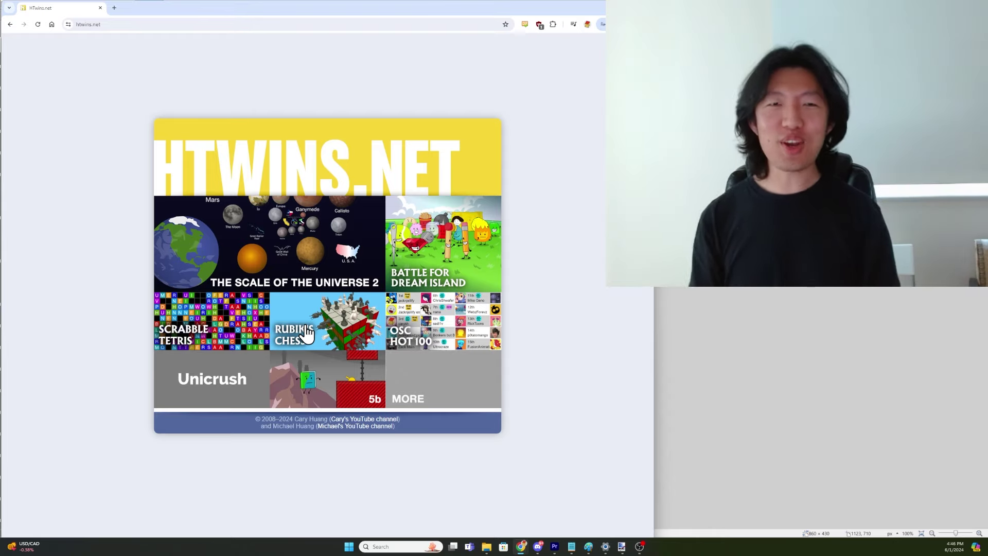
Show the enlarged homepage's page source and enlarge the source text.
{"action": "key", "text": "ctrl+plus"}
{"action": "key", "text": "ctrl+plus"}
{"action": "key", "text": "ctrl+plus"}
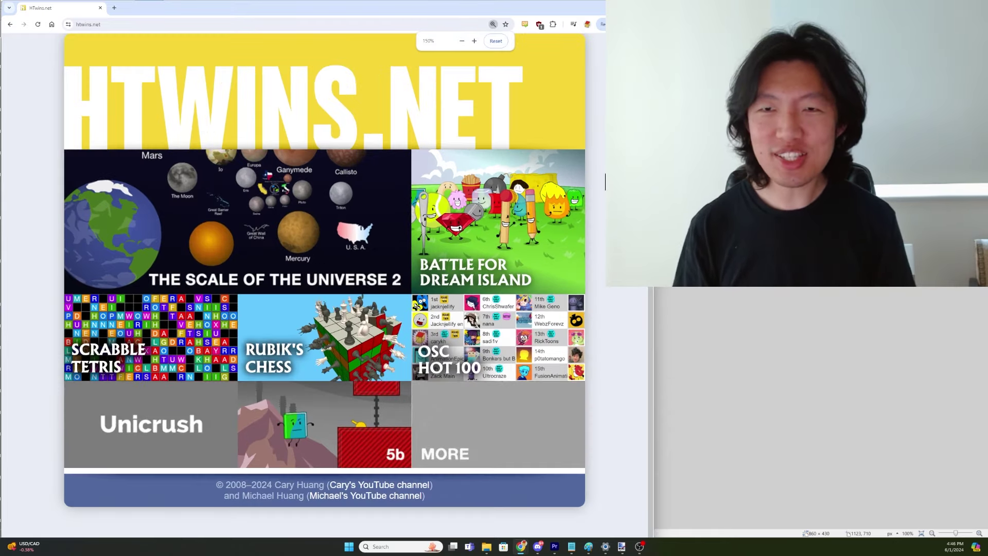
{"action": "right_click", "coordinate": [605, 181]}
{"action": "left_click", "coordinate": [657, 500]}
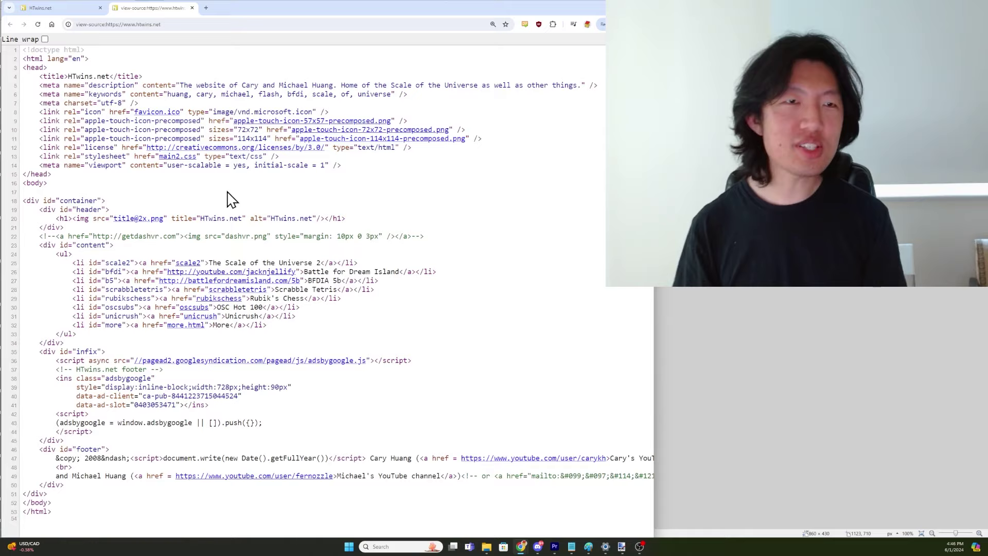
{"action": "left_click_drag", "start_coordinate": [65, 75], "coordinate": [204, 166]}
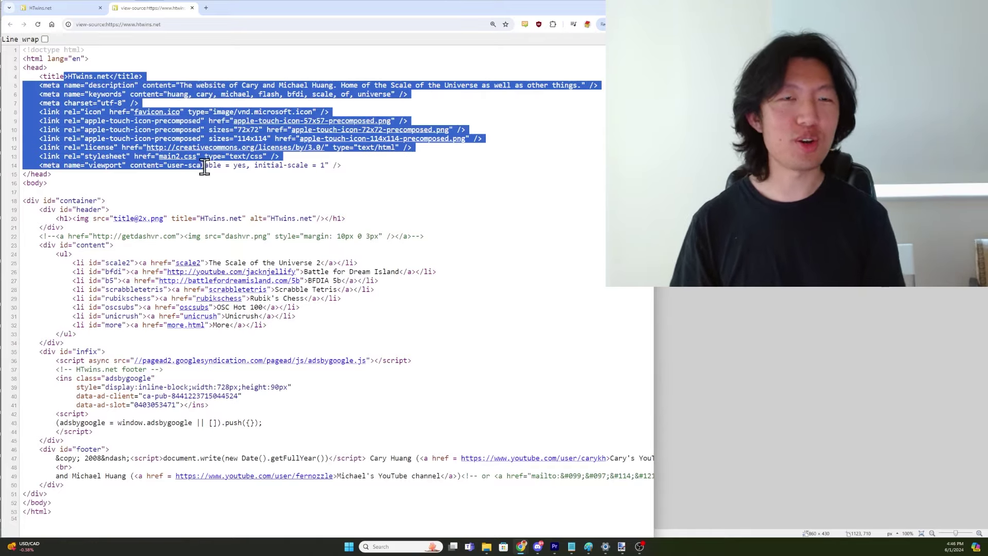
{"action": "left_click", "coordinate": [536, 270]}
{"action": "key", "text": "ctrl+plus"}
{"action": "key", "text": "ctrl+plus"}
{"action": "key", "text": "ctrl+plus"}
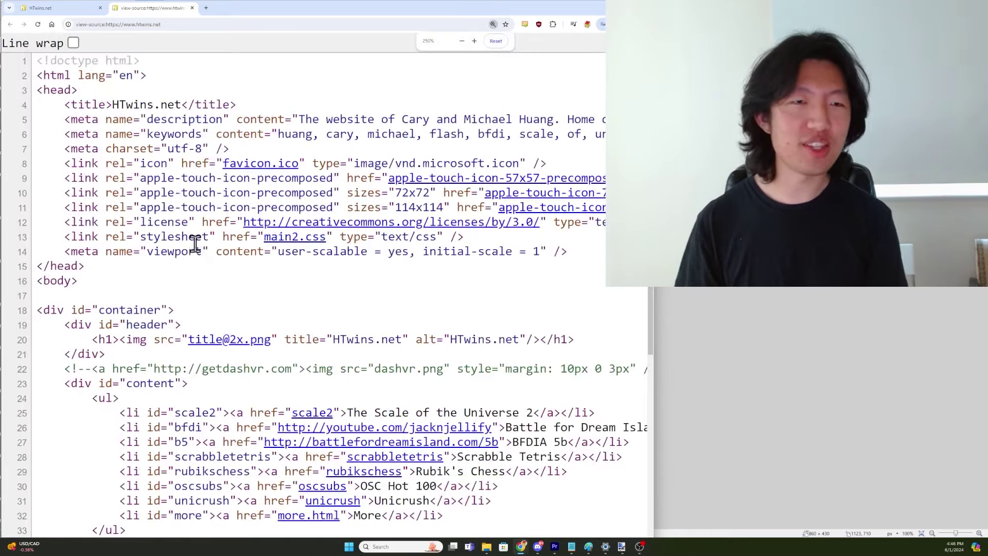
{"action": "key", "text": "ctrl+plus"}
{"action": "key", "text": "ctrl+plus"}
{"action": "key", "text": "ctrl+minus"}
{"action": "scroll", "coordinate": [179, 265], "scroll_direction": "down", "scroll_amount": 2}
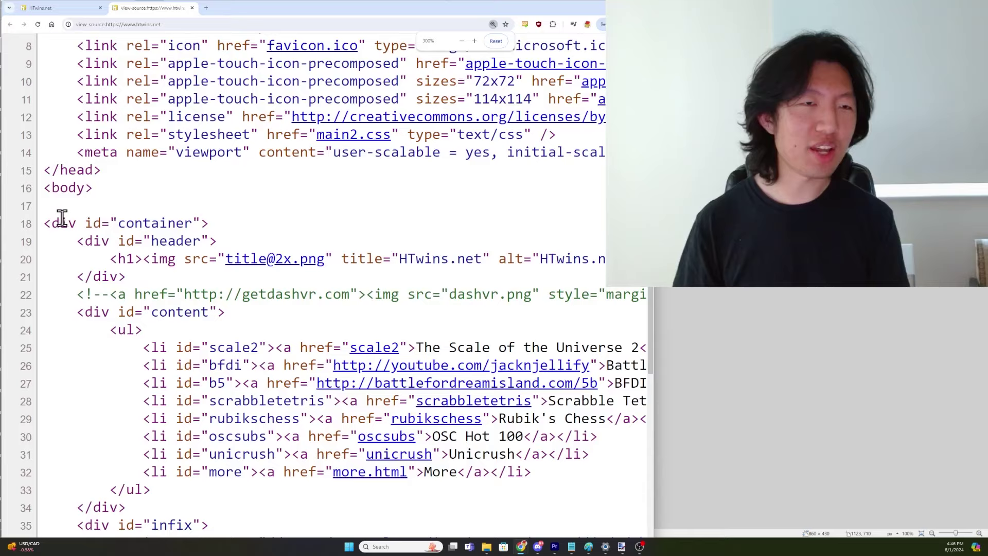
{"action": "left_click_drag", "start_coordinate": [80, 233], "coordinate": [173, 335]}
{"action": "scroll", "coordinate": [172, 335], "scroll_direction": "down", "scroll_amount": 3}
{"action": "scroll", "coordinate": [172, 364], "scroll_direction": "down", "scroll_amount": 1}
Highlight the bfdi, scrabbletetris, rubikschess and oscsubs list entries on lines 26–30.
{"action": "left_click", "coordinate": [154, 197]}
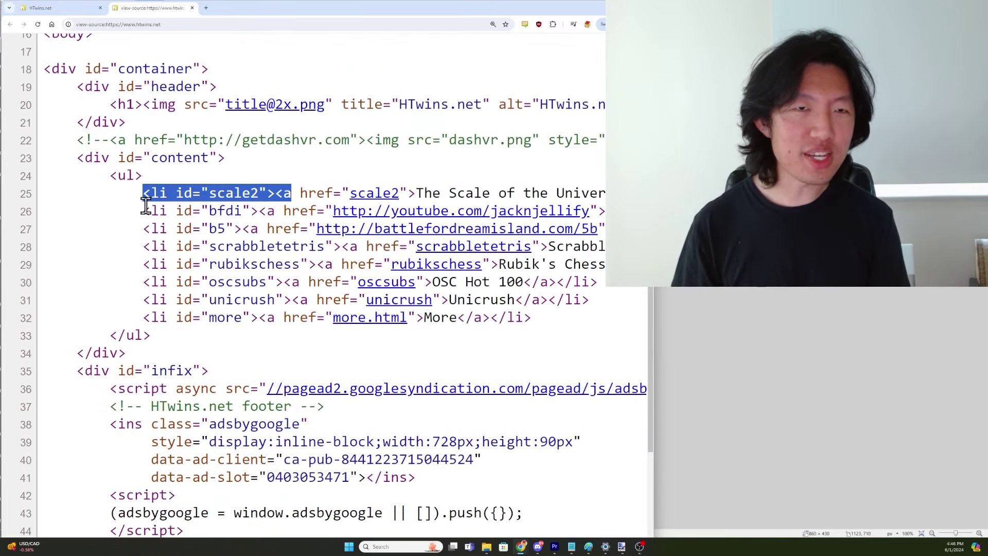
{"action": "left_click_drag", "start_coordinate": [143, 211], "coordinate": [210, 211]}
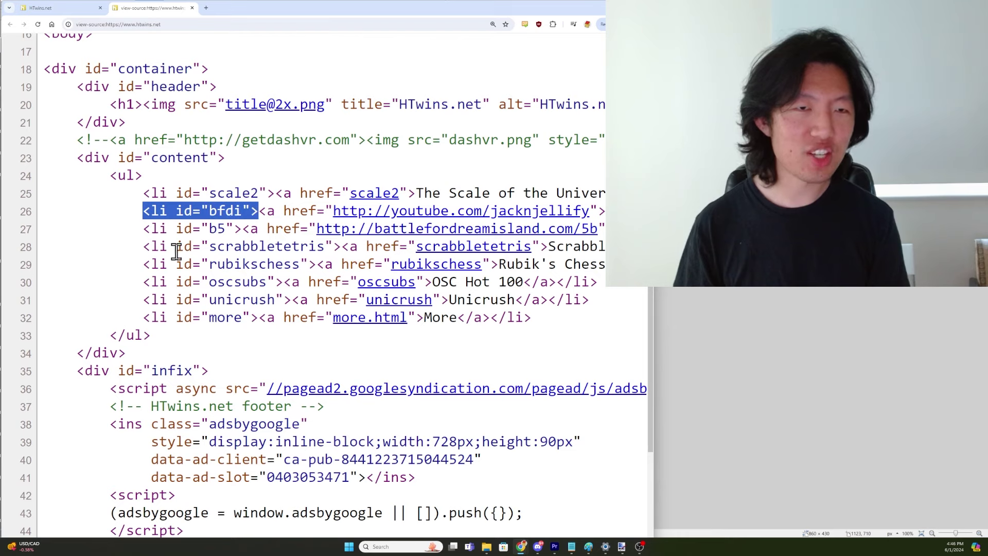
{"action": "left_click_drag", "start_coordinate": [142, 247], "coordinate": [286, 247]}
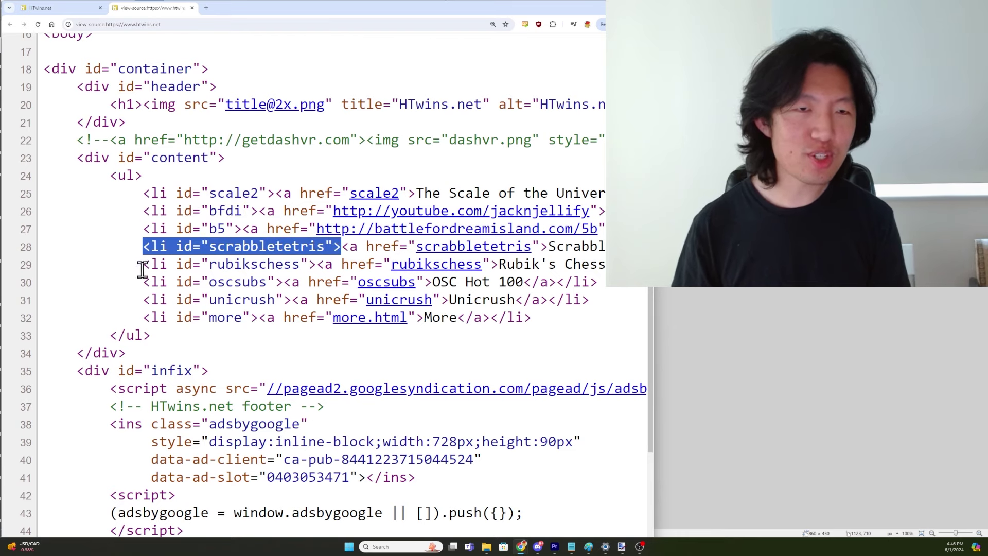
{"action": "left_click_drag", "start_coordinate": [144, 270], "coordinate": [315, 266]}
{"action": "left_click_drag", "start_coordinate": [143, 281], "coordinate": [272, 282]}
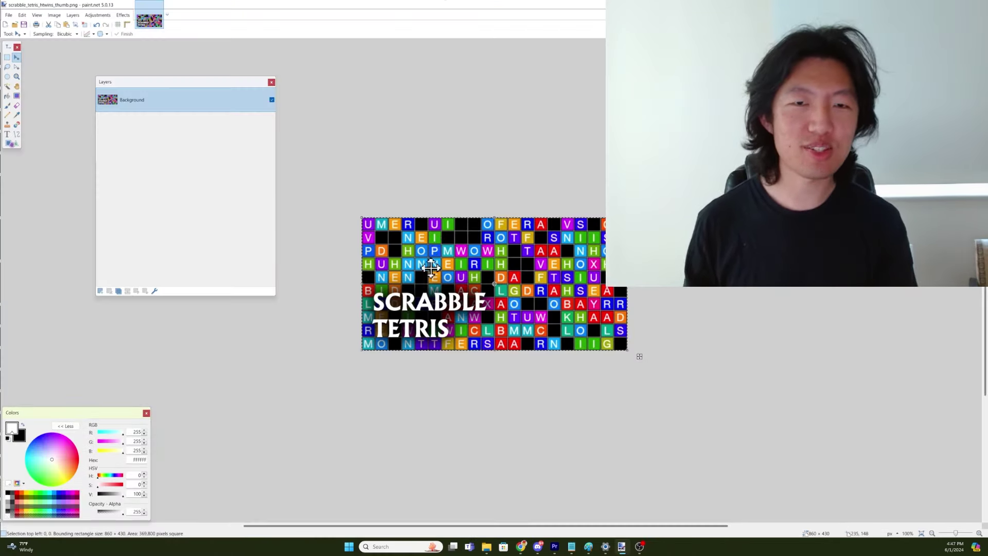
{"action": "scroll", "coordinate": [423, 285], "scroll_direction": "up", "scroll_amount": 3}
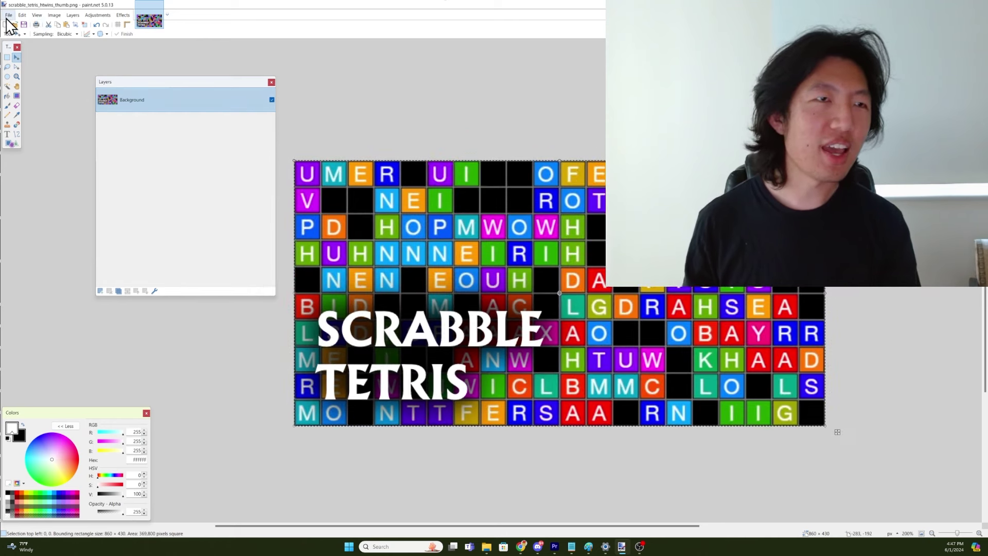
Open rubiks_chess_htwins_thumb.pdn from recent files and toggle its title text, shadow and Layer 3 layers off and on.
{"action": "left_click", "coordinate": [8, 15]}
{"action": "mouse_move", "coordinate": [28, 43]}
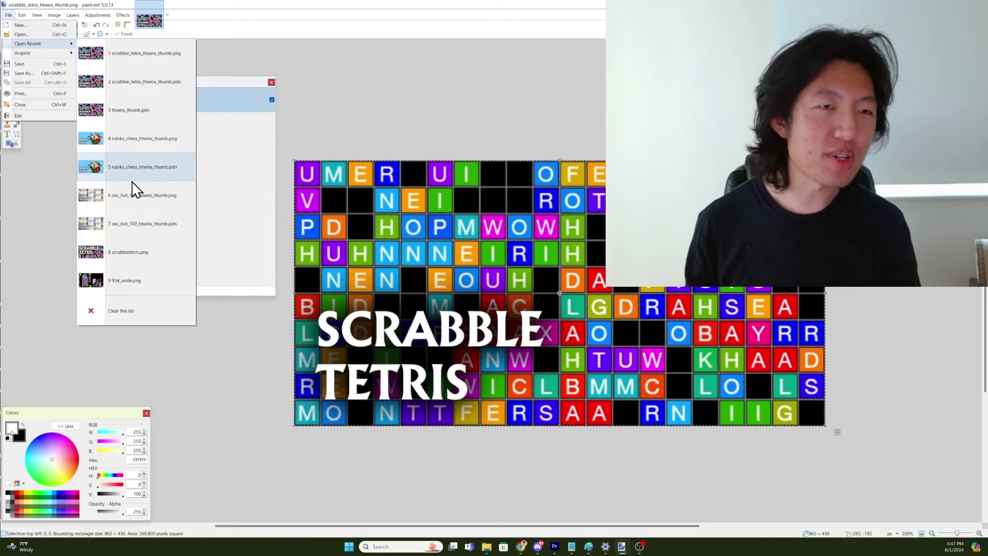
{"action": "left_click", "coordinate": [134, 174]}
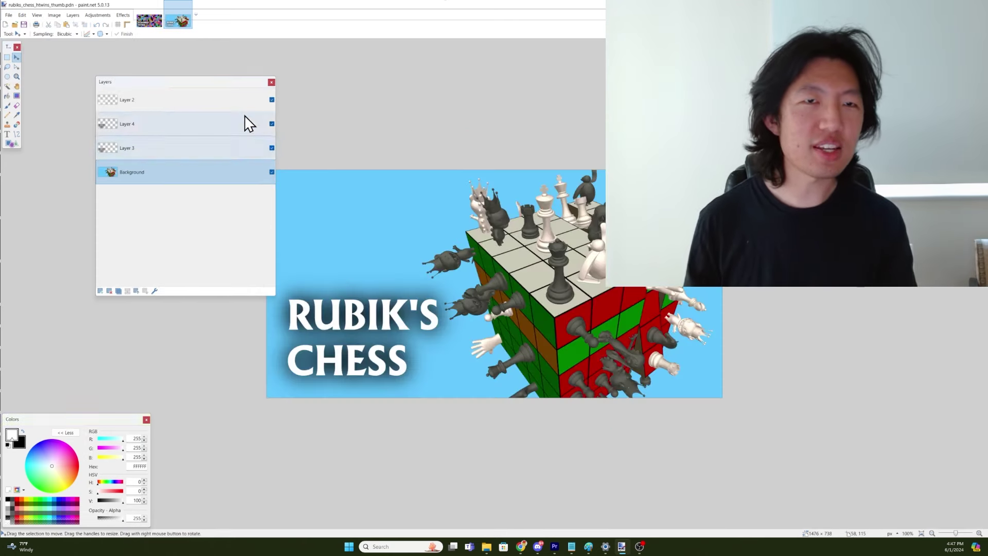
{"action": "left_click", "coordinate": [271, 99]}
{"action": "left_click", "coordinate": [273, 124]}
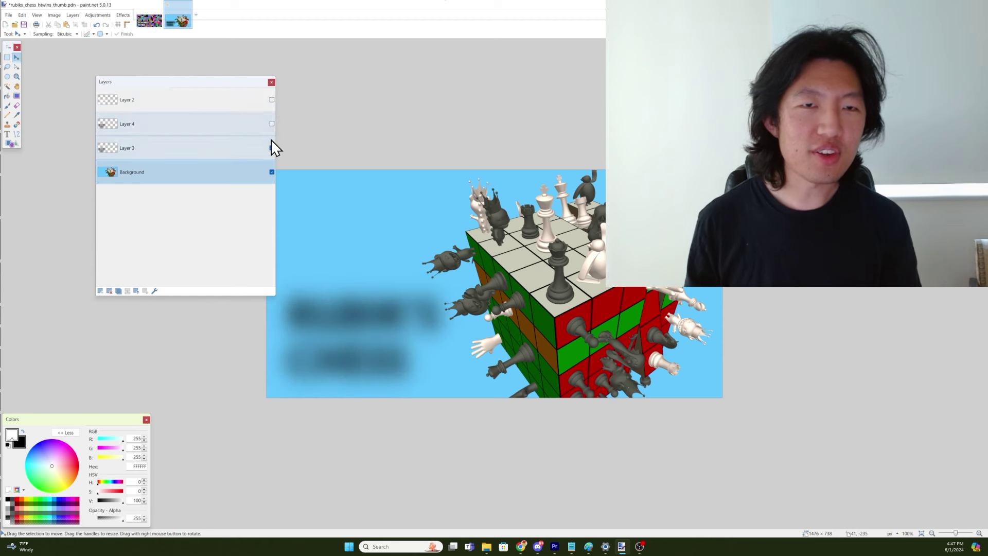
{"action": "left_click", "coordinate": [270, 147]}
{"action": "left_click", "coordinate": [272, 124]}
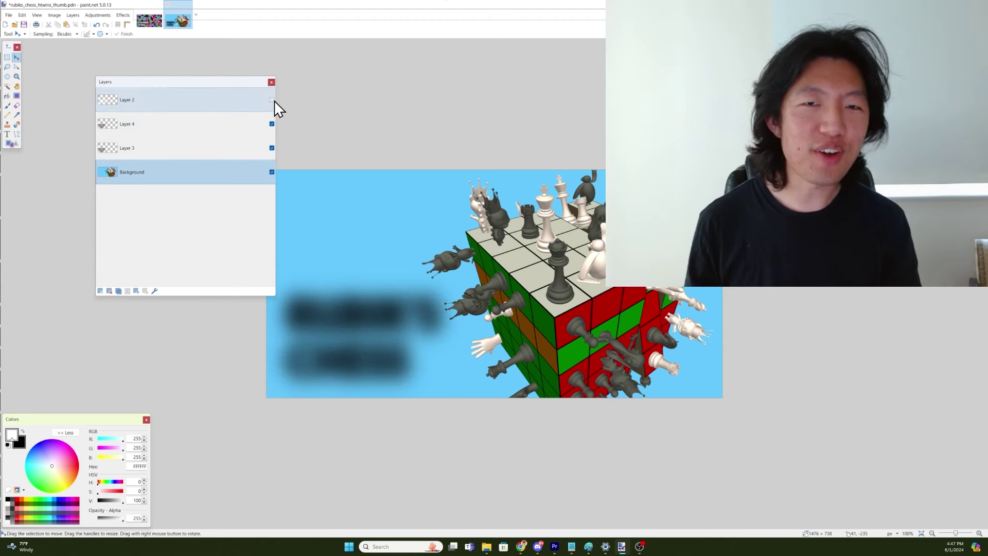
{"action": "left_click", "coordinate": [271, 99]}
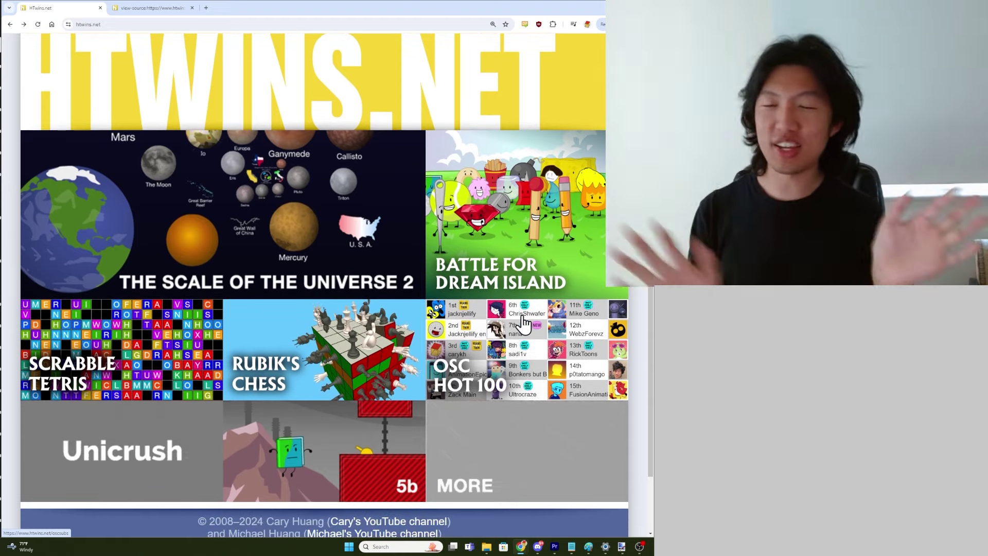
{"action": "scroll", "coordinate": [523, 323], "scroll_direction": "up", "scroll_amount": 1}
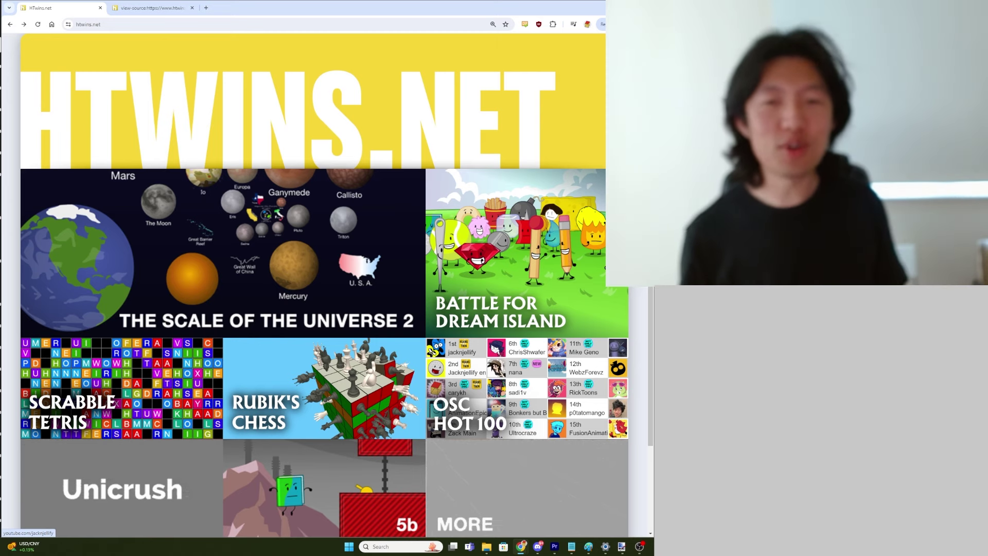
{"action": "scroll", "coordinate": [470, 349], "scroll_direction": "down", "scroll_amount": 3}
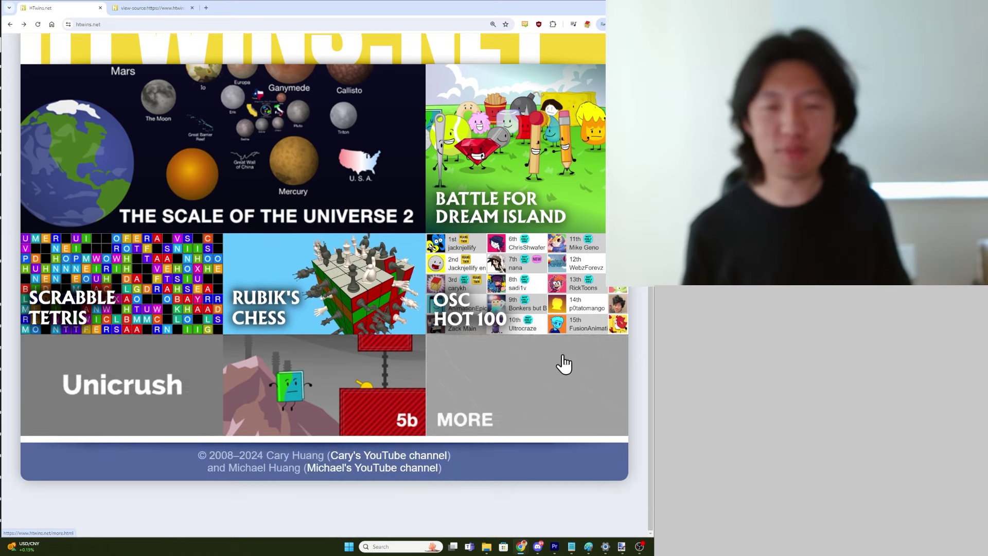
{"action": "scroll", "coordinate": [564, 363], "scroll_direction": "up", "scroll_amount": 3}
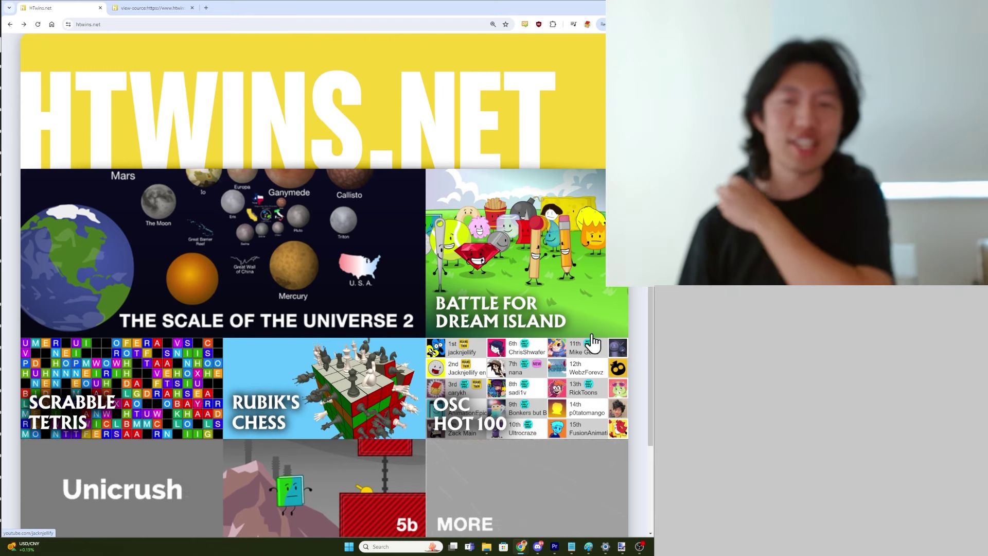
{"action": "scroll", "coordinate": [587, 342], "scroll_direction": "down", "scroll_amount": 3}
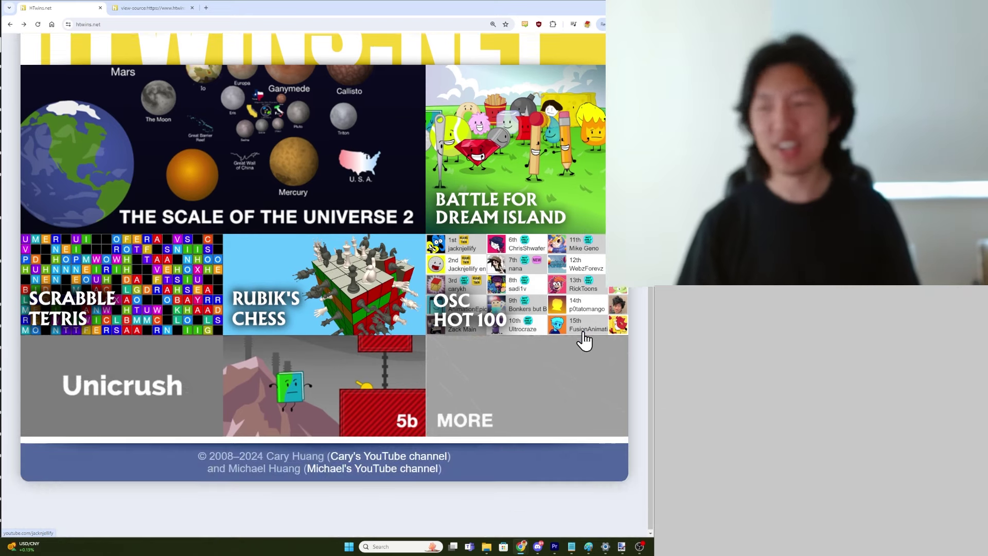
{"action": "scroll", "coordinate": [584, 340], "scroll_direction": "up", "scroll_amount": 3}
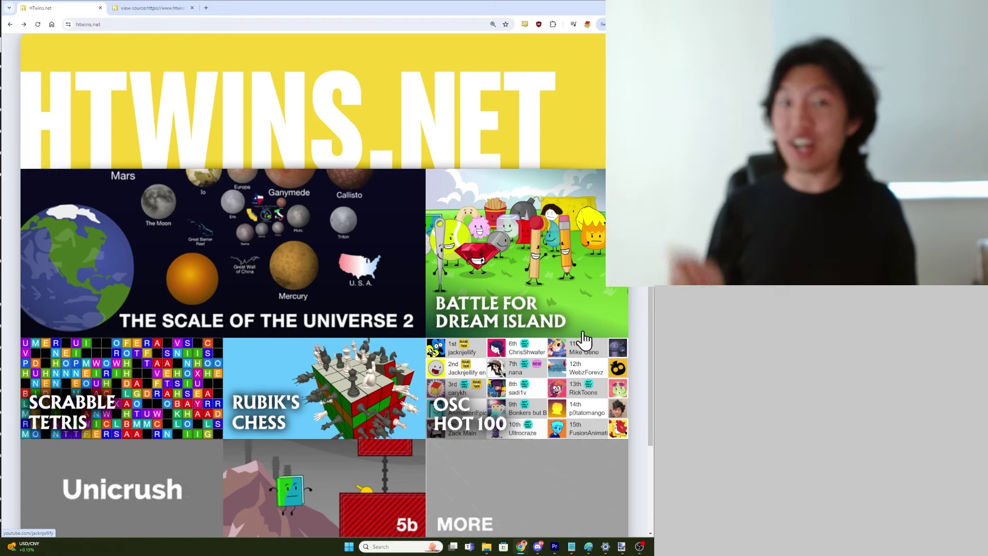
{"action": "scroll", "coordinate": [584, 340], "scroll_direction": "down", "scroll_amount": 2}
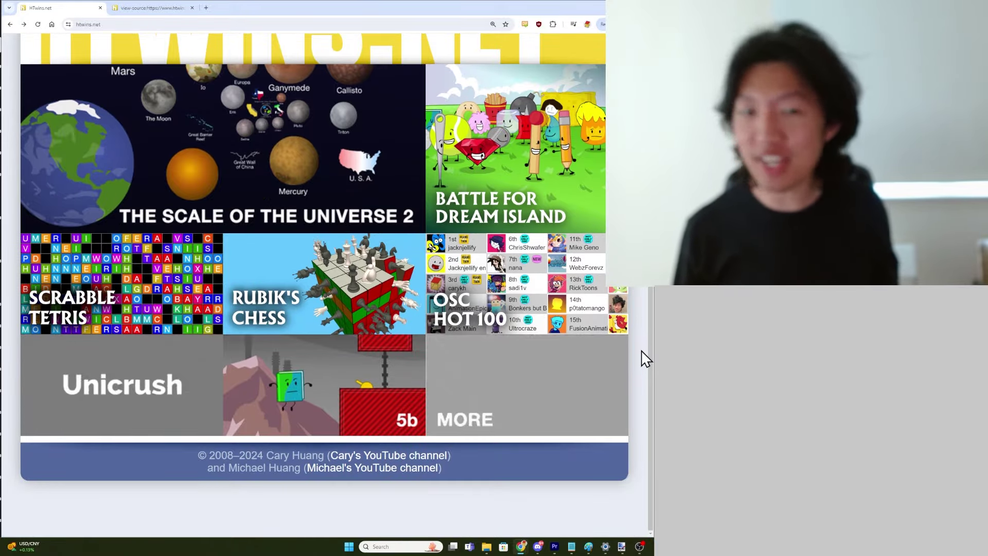
Zoom the htwins.net homepage back out to 100% with Ctrl+minus.
{"action": "key", "text": "ctrl+minus"}
{"action": "key", "text": "ctrl+minus"}
{"action": "key", "text": "ctrl+minus"}
{"action": "key", "text": "ctrl+minus"}
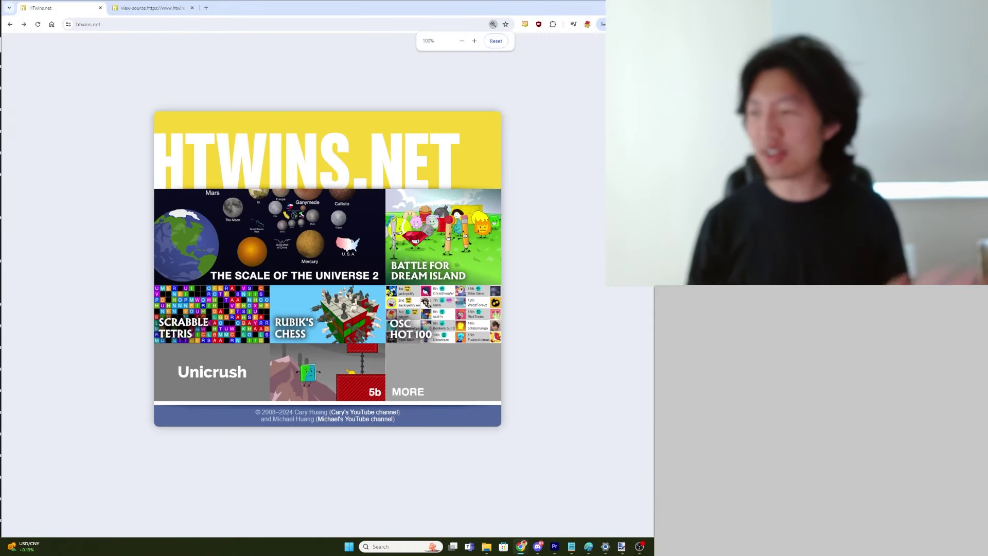